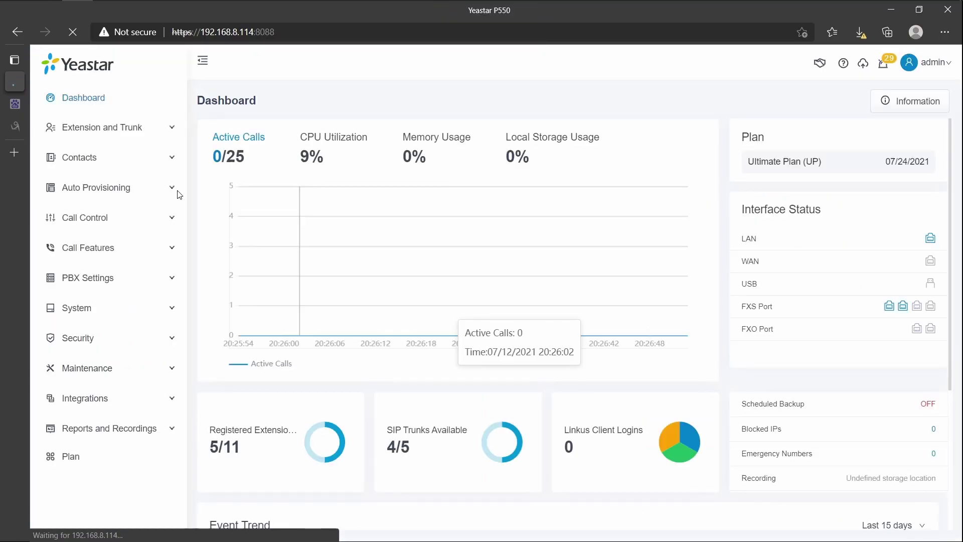
# Show the Auto Provisioning phone list with the SIP-T33G and SIP-T31 phones unassigned
pyautogui.click(119, 193)
pyautogui.click(106, 221)
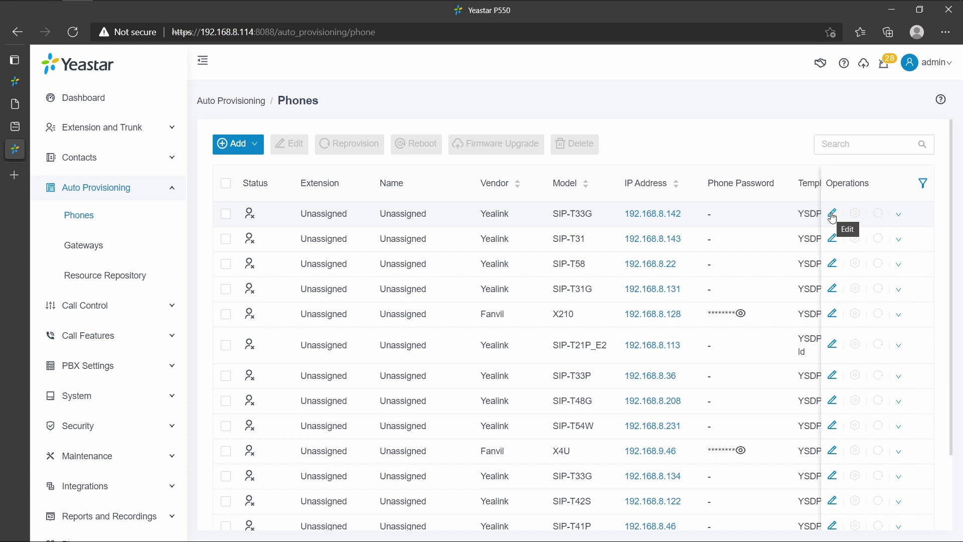
# Leave the SIP-T33G edit form, then select all phones and try editing them together
pyautogui.click(833, 215)
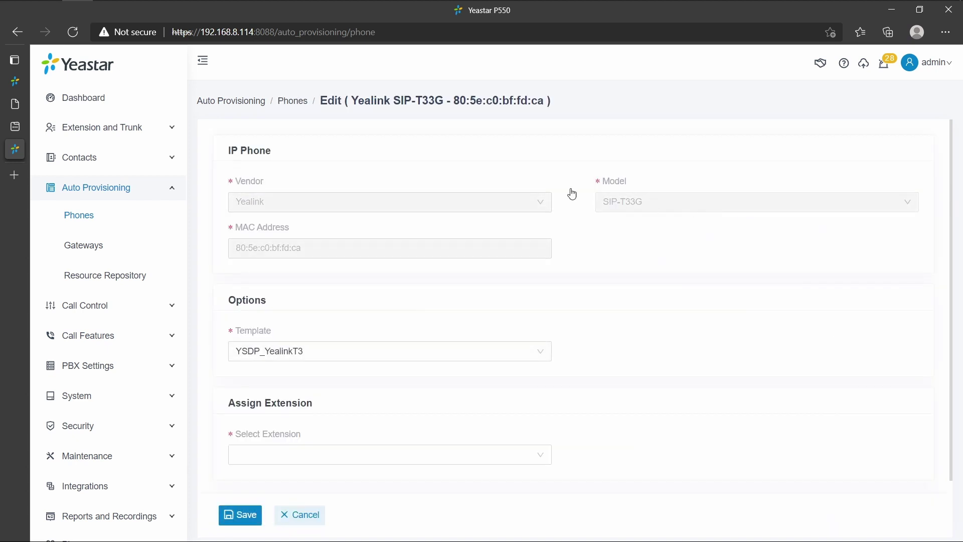
pyautogui.click(17, 31)
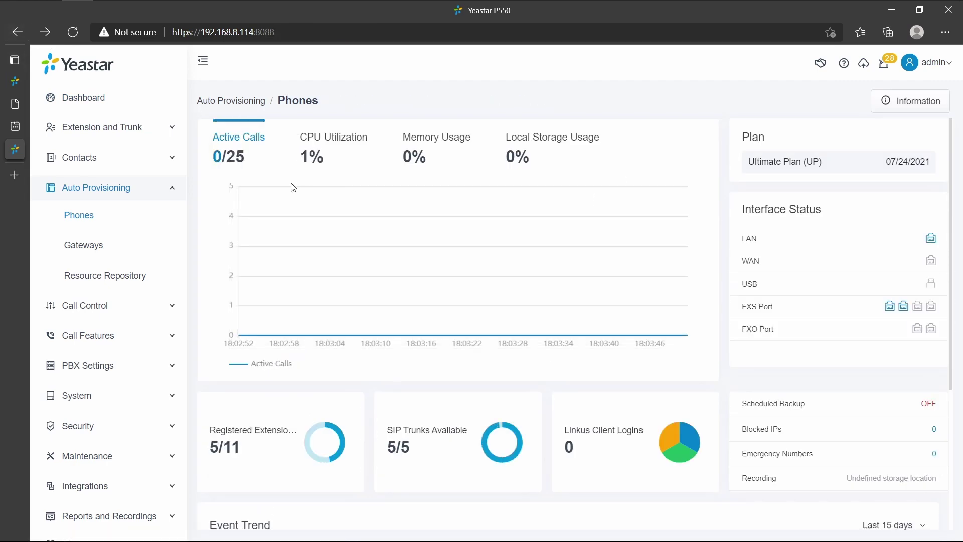
pyautogui.click(96, 218)
pyautogui.click(226, 183)
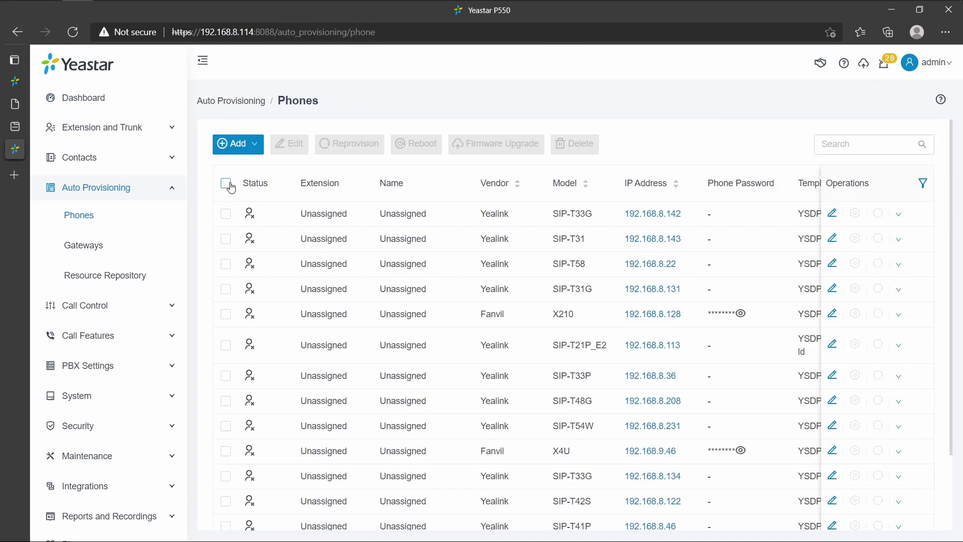
pyautogui.click(288, 144)
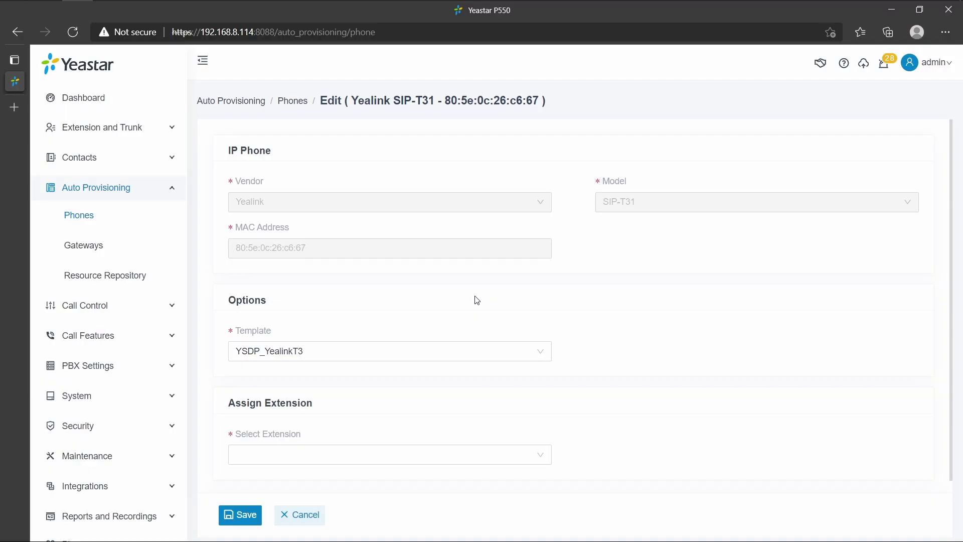
# Give the SIP-T31 template YSDP_YealinkT3 and extension 2003-vtest, and save it
pyautogui.click(398, 353)
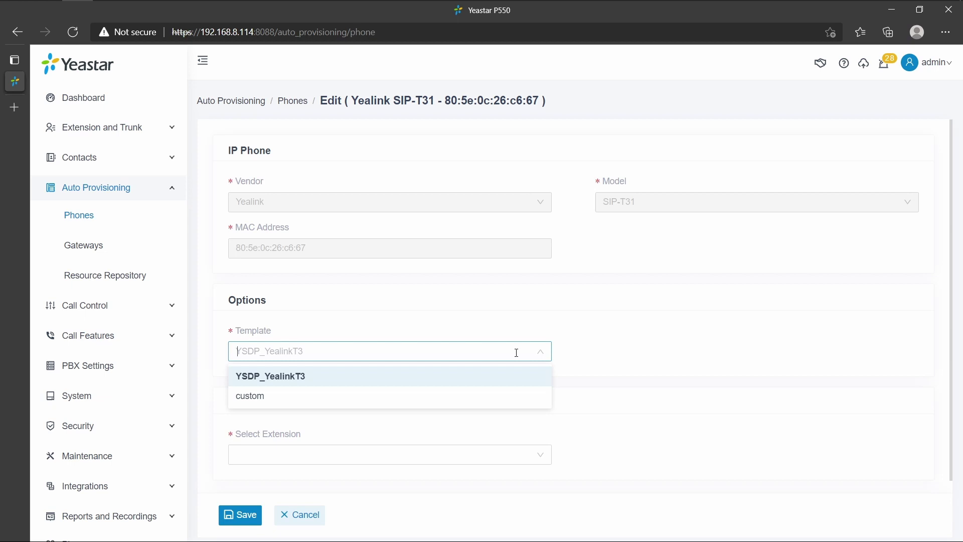
pyautogui.click(544, 358)
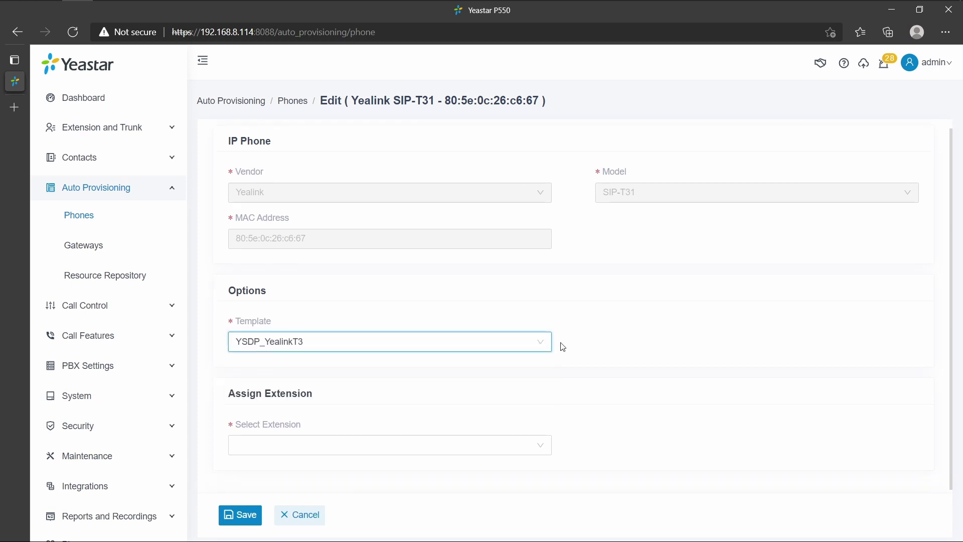
pyautogui.scroll(-1, 562, 347)
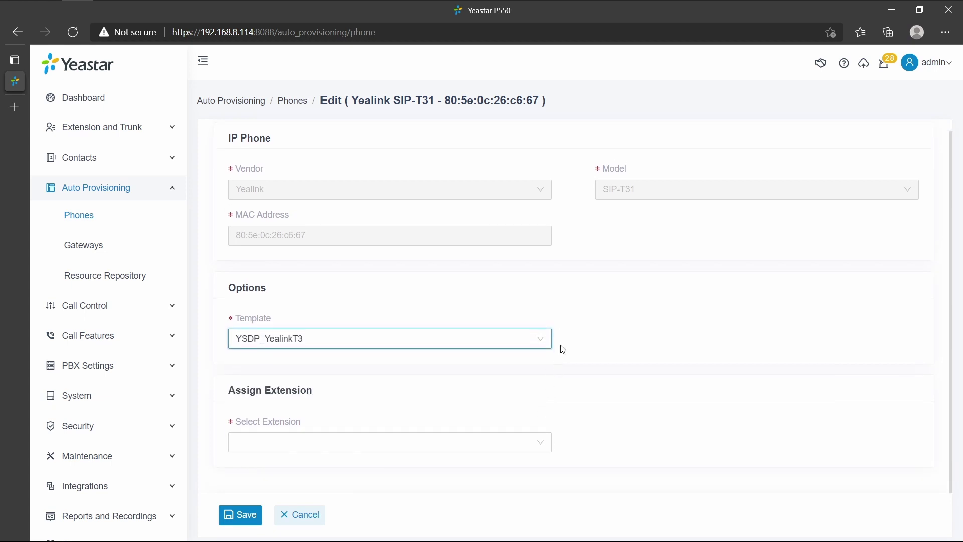
pyautogui.click(542, 450)
pyautogui.scroll(-1, 515, 416)
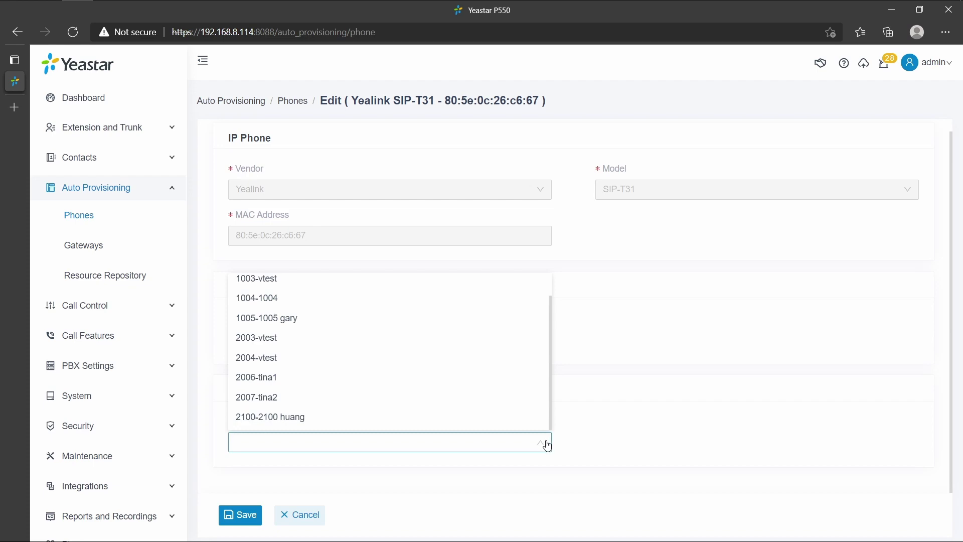
pyautogui.click(438, 346)
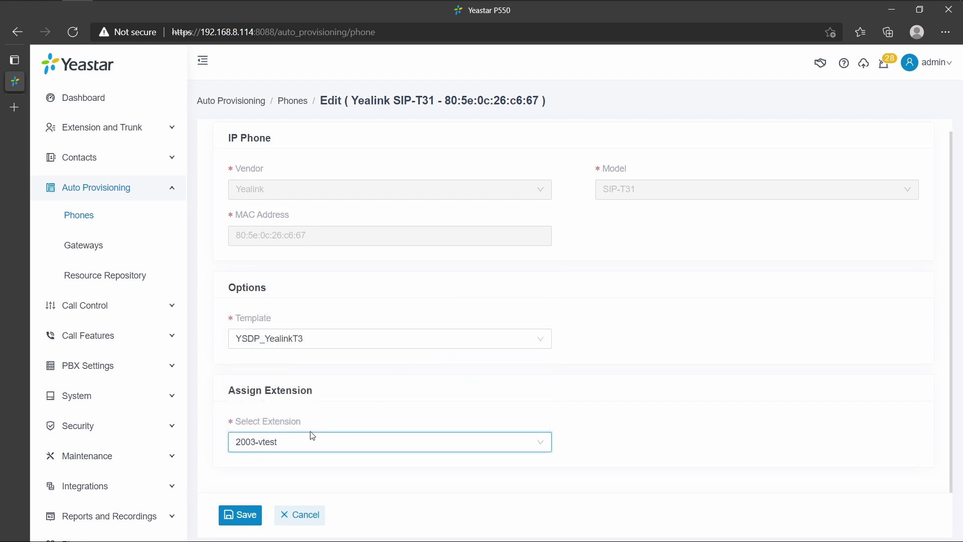
pyautogui.click(236, 515)
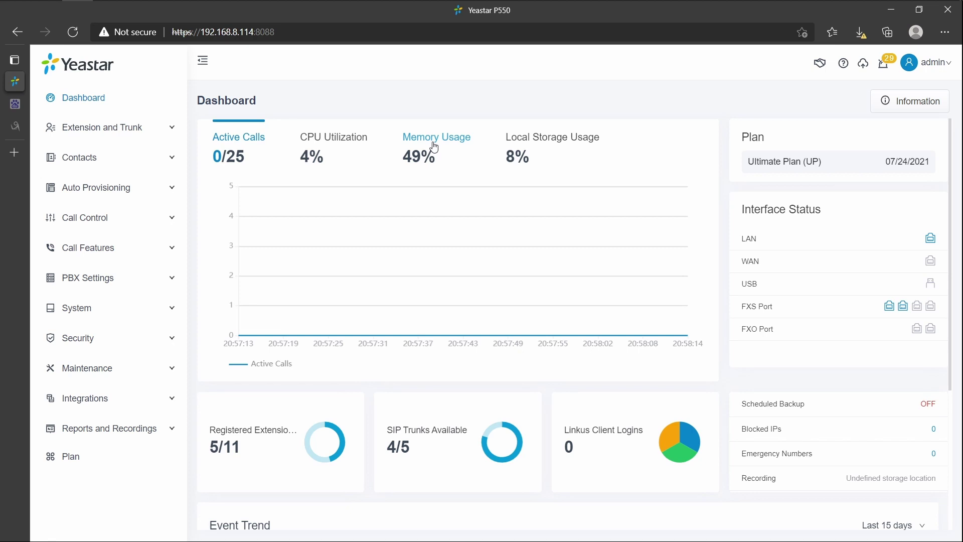
# Reveal the console password on the Console/SSH Access settings, then connect to the PBX over SSH
pyautogui.click(133, 341)
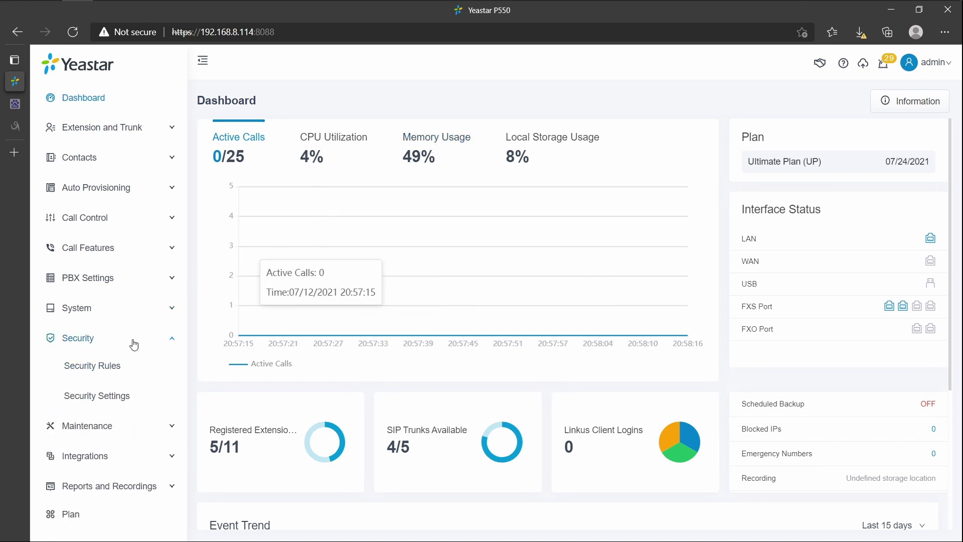
pyautogui.click(129, 396)
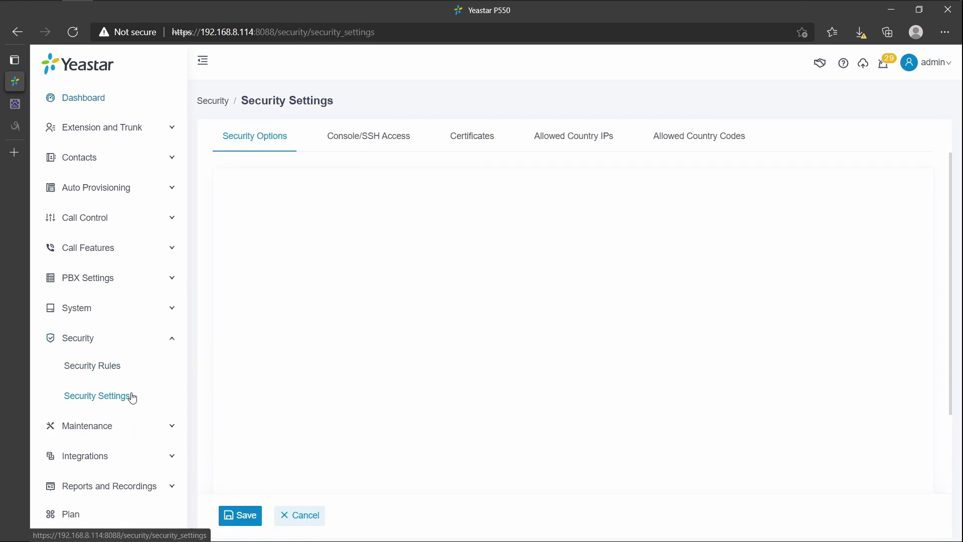
pyautogui.click(353, 143)
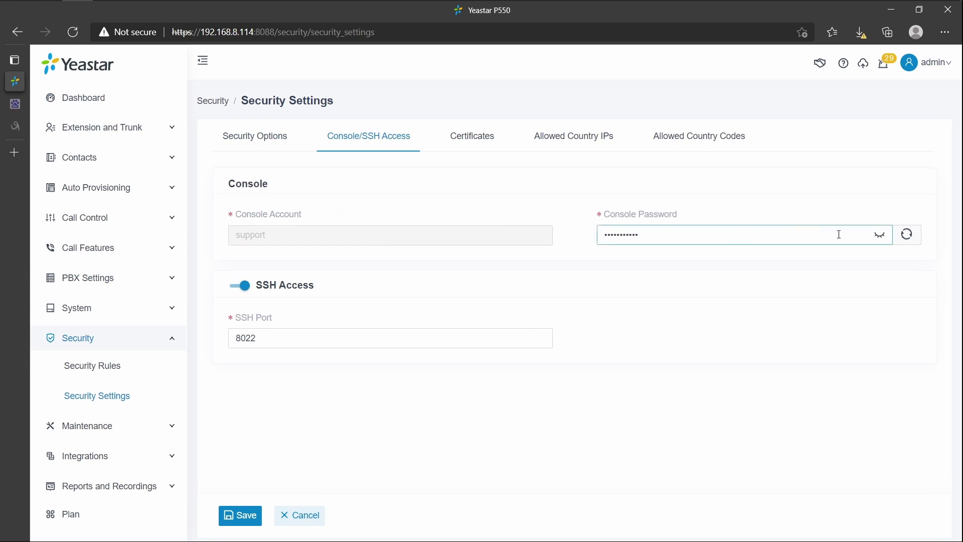
pyautogui.click(880, 235)
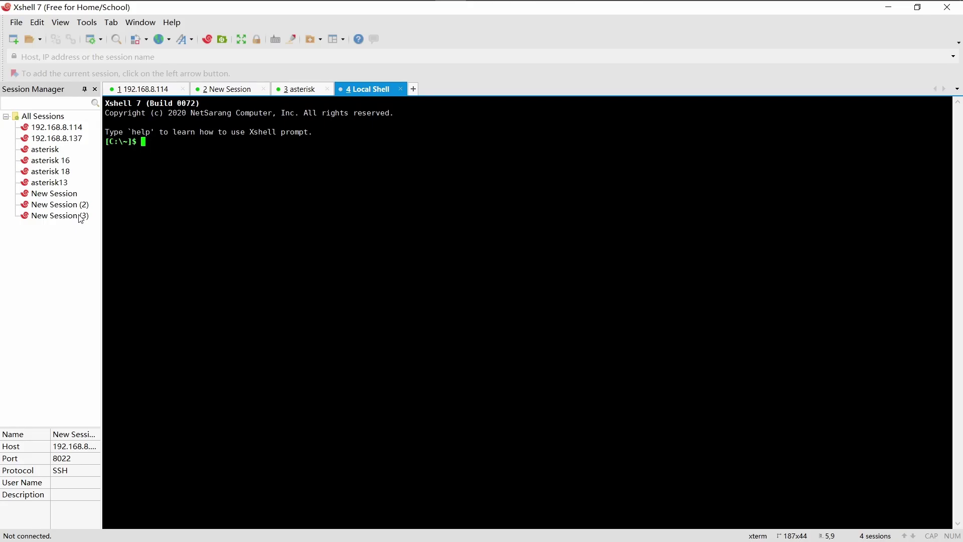
pyautogui.doubleClick(81, 215)
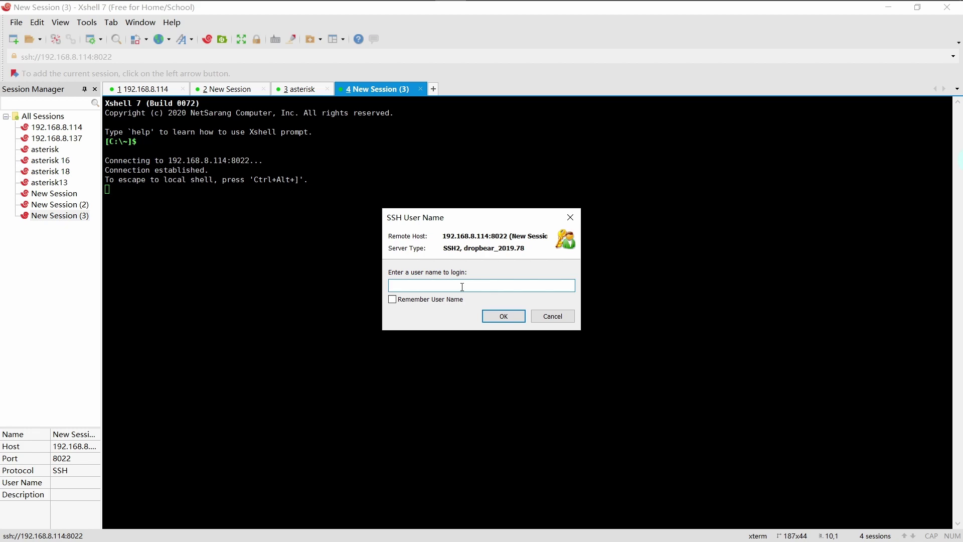
# Log into the PBX shell as support with the console password
pyautogui.write('support')
pyautogui.press('Return')
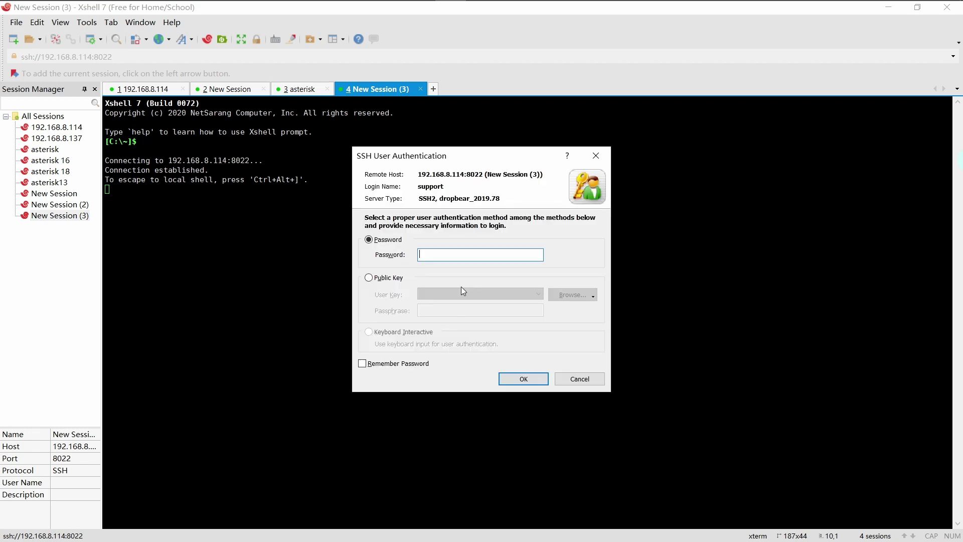
pyautogui.hotkey('ctrl', 'v')
pyautogui.press('Return')
pyautogui.press('Return')
pyautogui.press('Return')
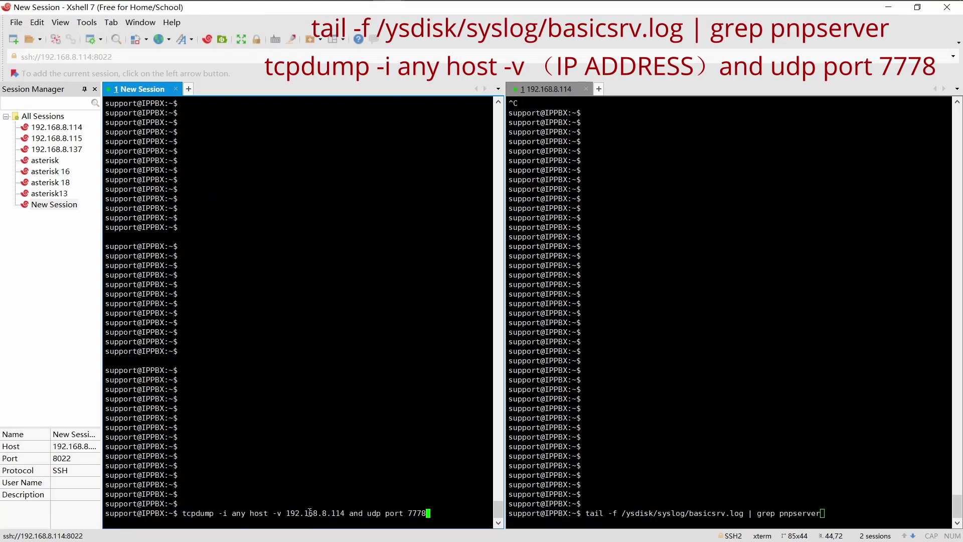
# Run tcpdump on UDP port 7778 in one pane and tail basicsrv.log filtered for pnpserver in the other
pyautogui.press('Return')
pyautogui.click(728, 513)
pyautogui.press('Return')
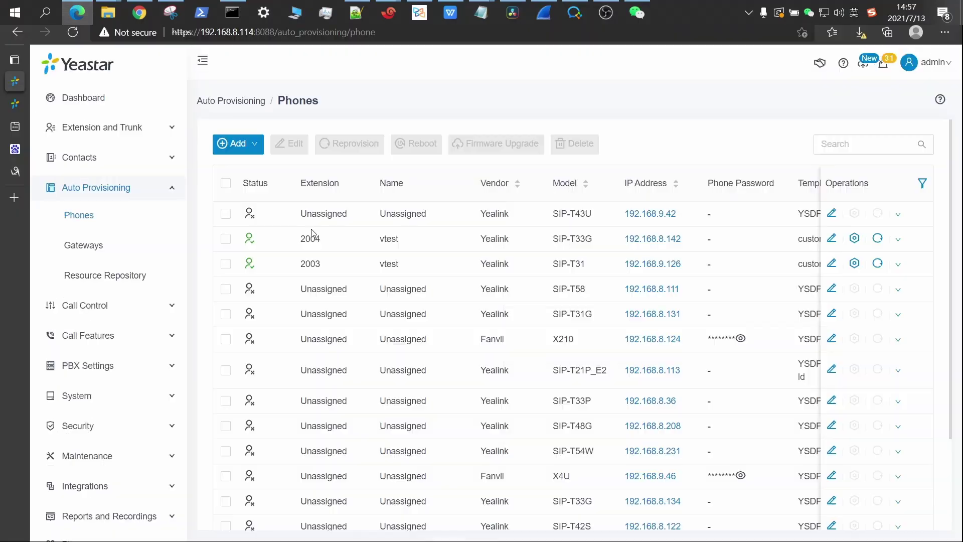
# Reboot the phone on extension 2004 and confirm the reboot
pyautogui.click(899, 239)
pyautogui.click(864, 282)
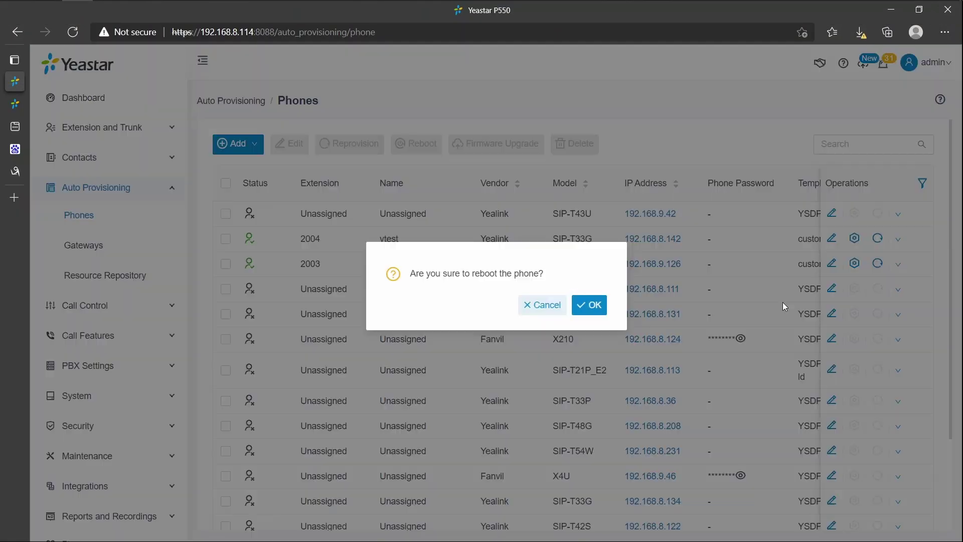
pyautogui.click(587, 305)
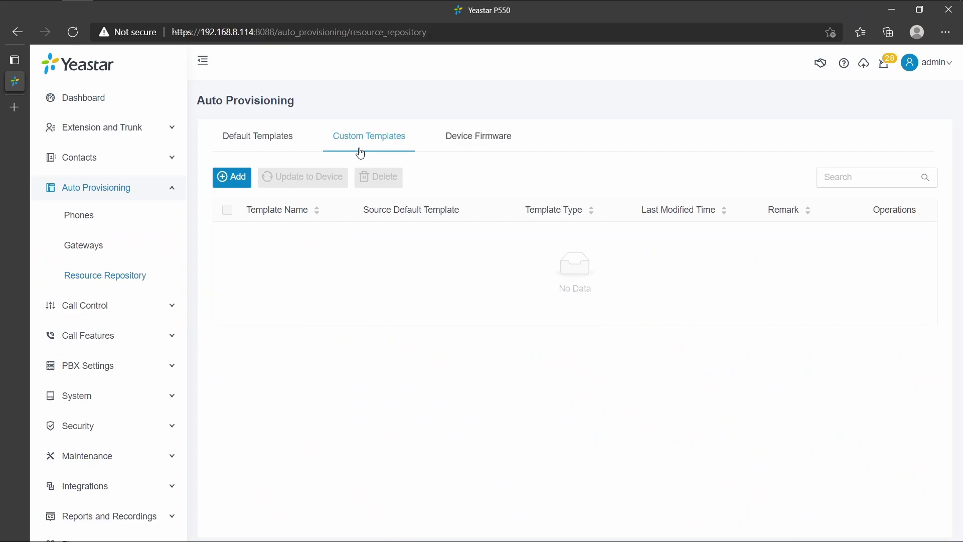
# Add an Advanced custom template sourced from YSDP_YealinkT3 and scroll to its configuration parameters text
pyautogui.click(235, 187)
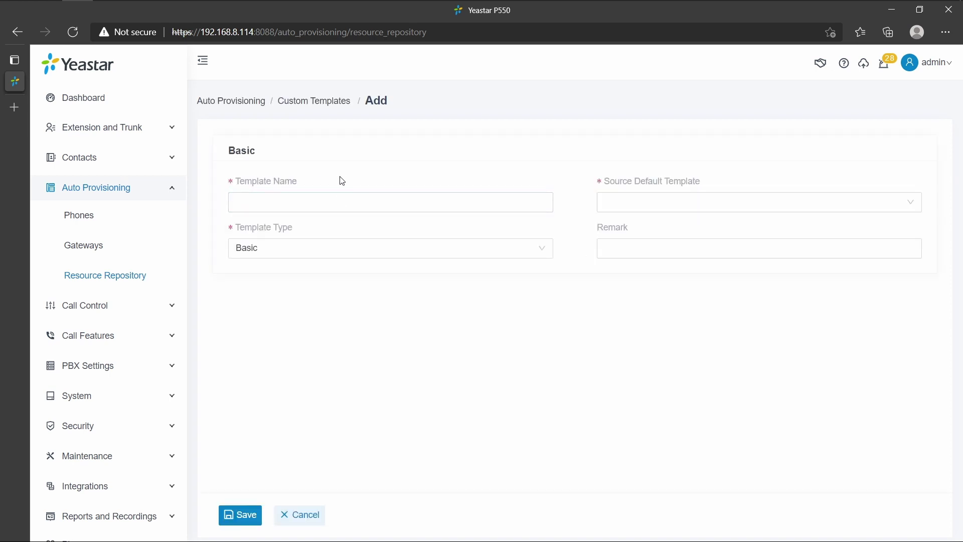
pyautogui.click(330, 258)
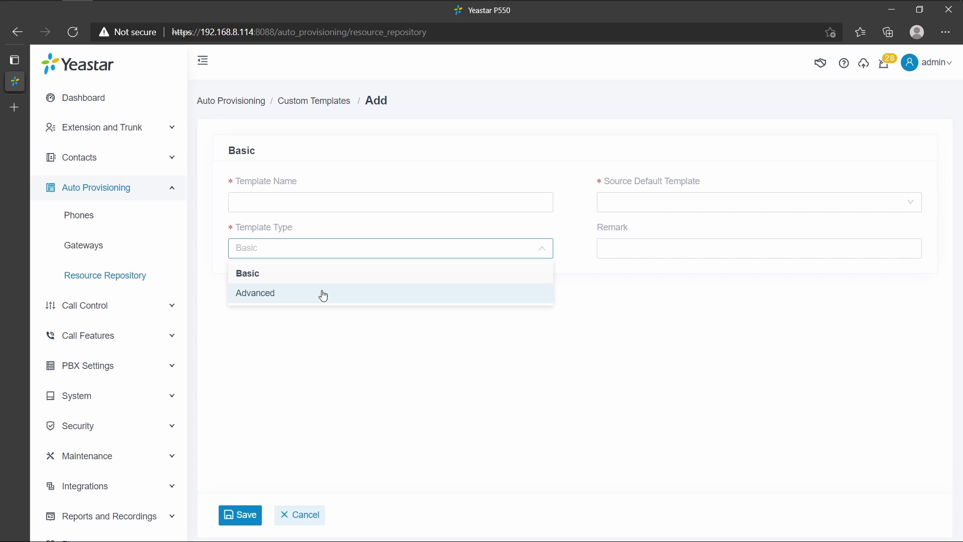
pyautogui.click(324, 295)
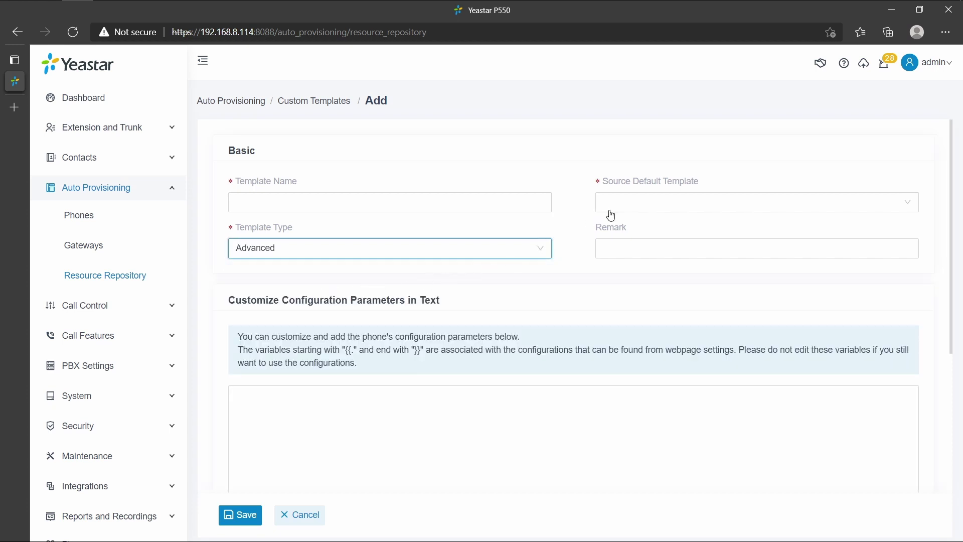
pyautogui.click(630, 211)
pyautogui.scroll(-5, 645, 301)
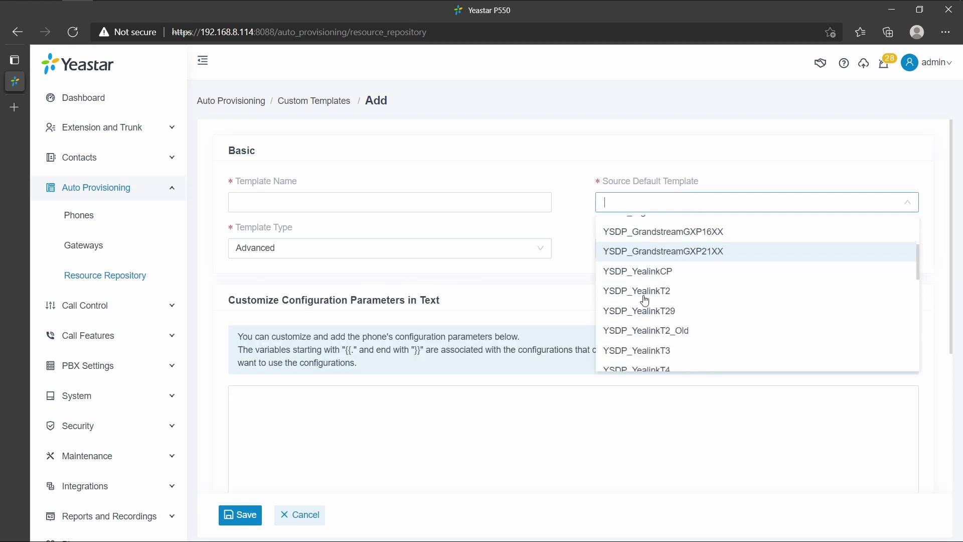
pyautogui.click(652, 343)
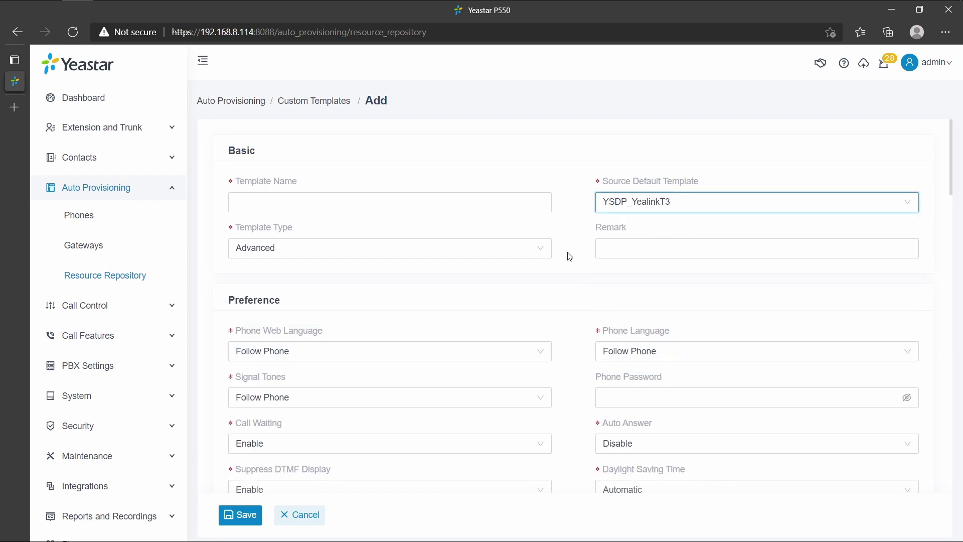
pyautogui.scroll(-2, 570, 256)
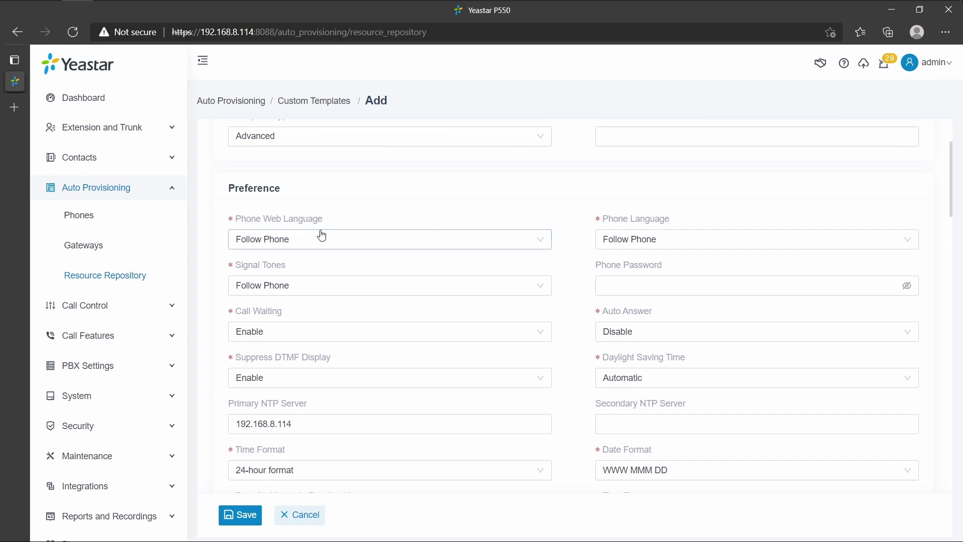
pyautogui.scroll(-1, 306, 238)
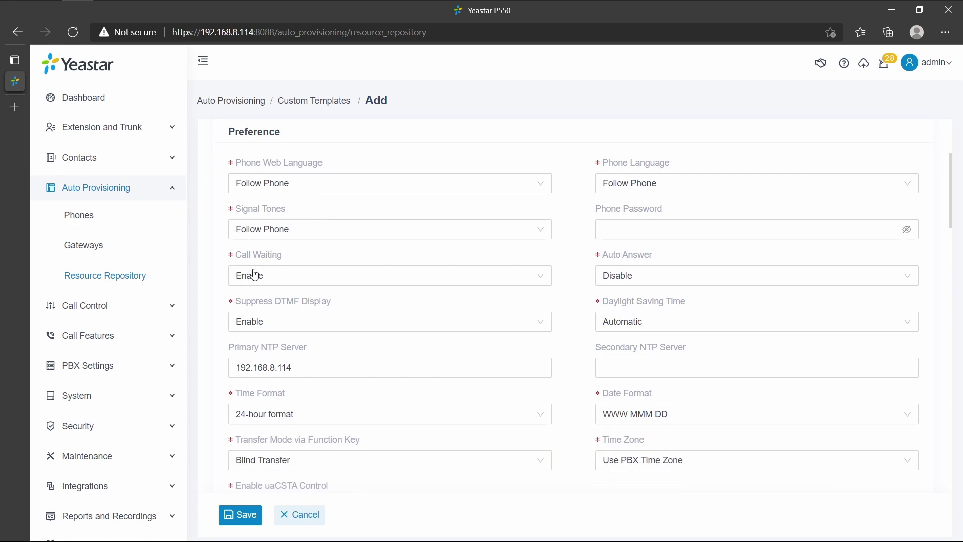
pyautogui.scroll(-1, 292, 255)
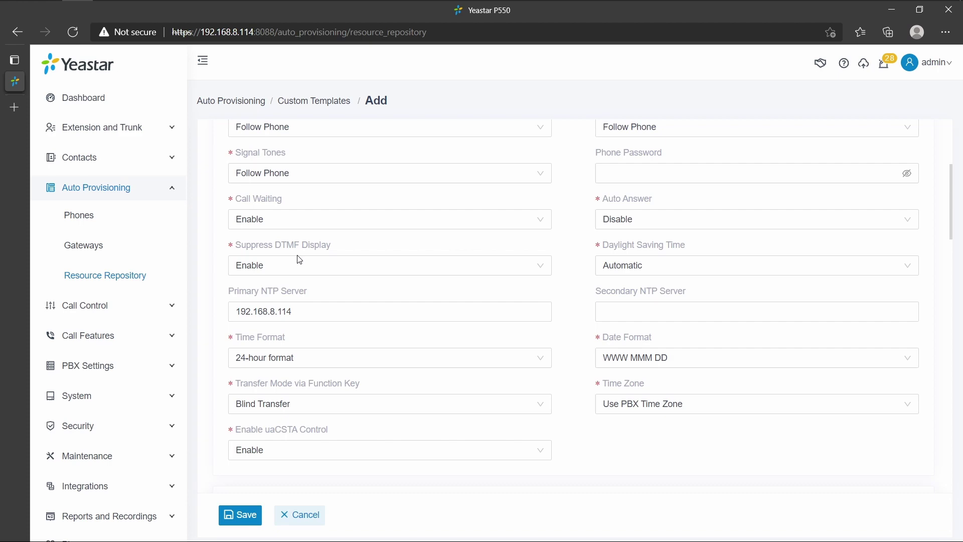
pyautogui.scroll(-6, 441, 226)
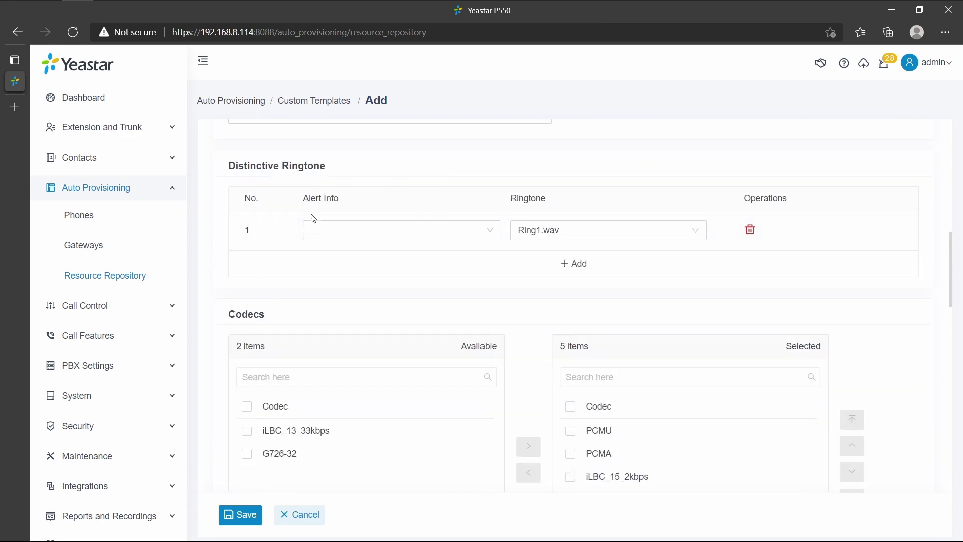
pyautogui.scroll(-8, 361, 226)
pyautogui.scroll(-1, 441, 301)
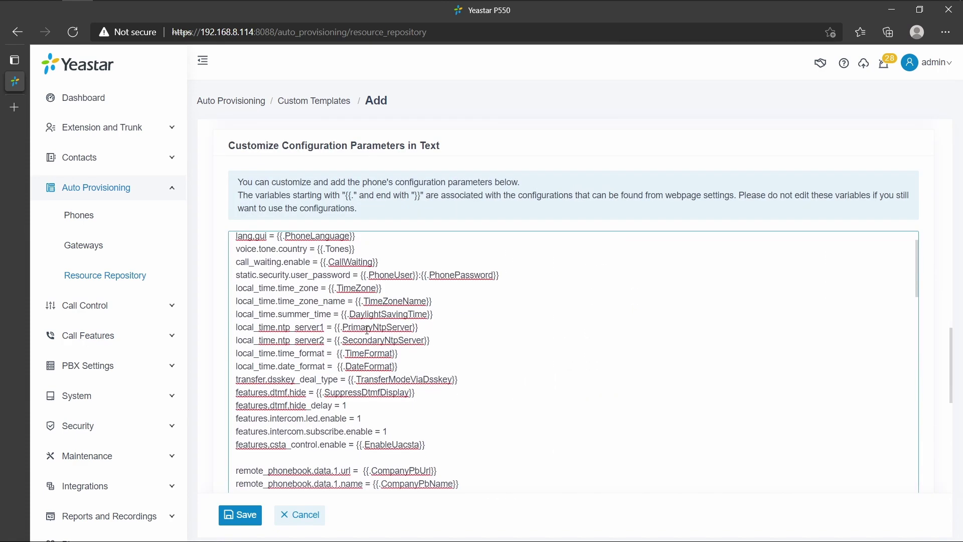
# Insert features.dtmf.repetiton = 1 and features.busy_tone_delay = 1 below the features.dtmf.hide_delay line
pyautogui.click(363, 406)
pyautogui.press('Return')
pyautogui.write('f')
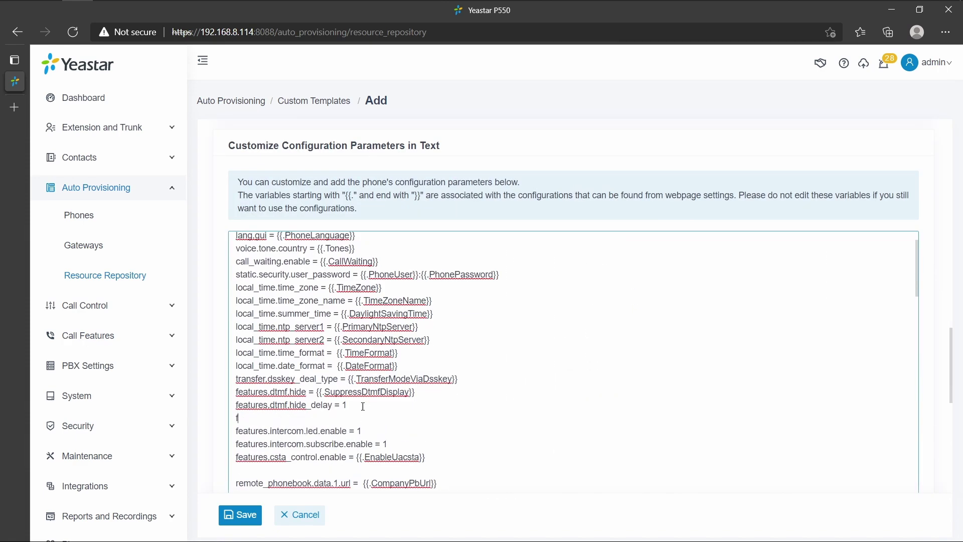
pyautogui.write('eatures.dtmf.repetiton =')
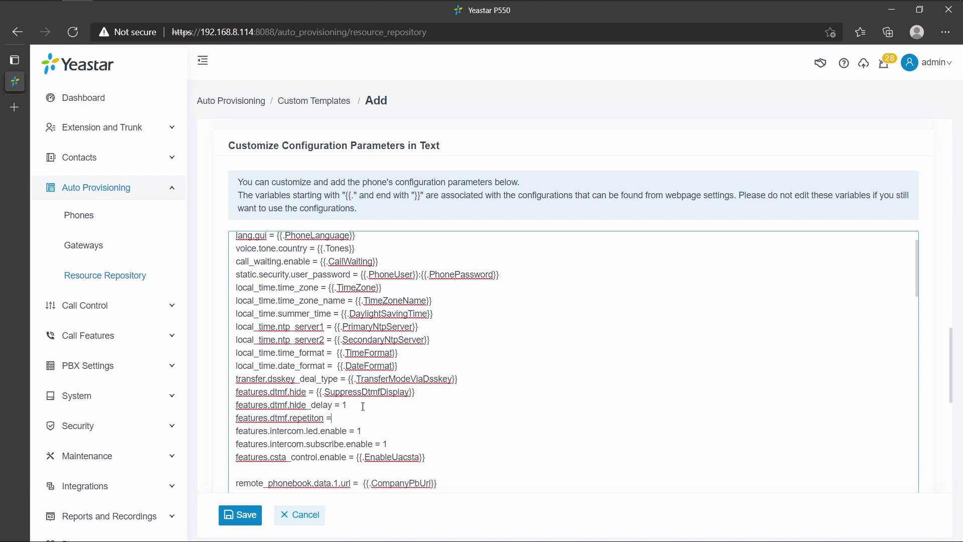
pyautogui.write(' 1')
pyautogui.press('Return')
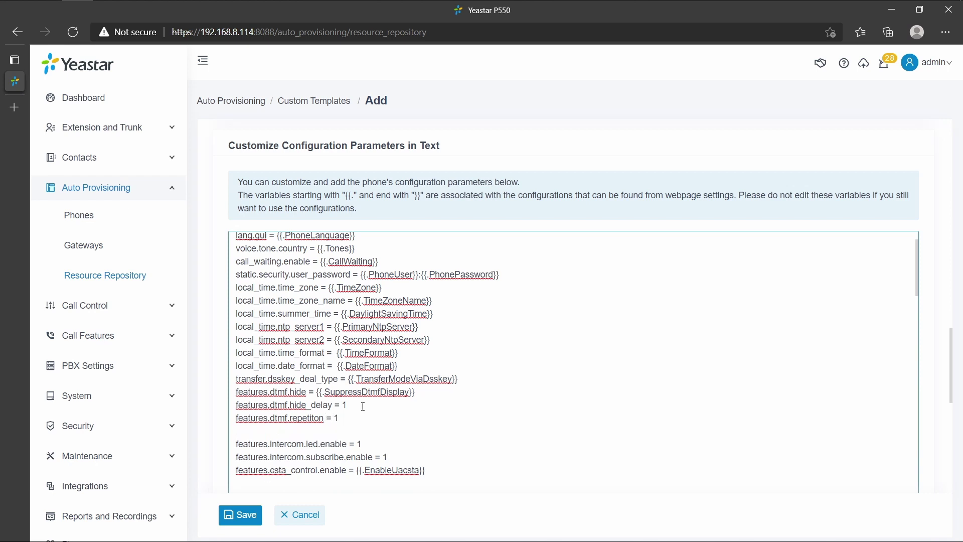
pyautogui.write('features.busy_tone_delay = 1')
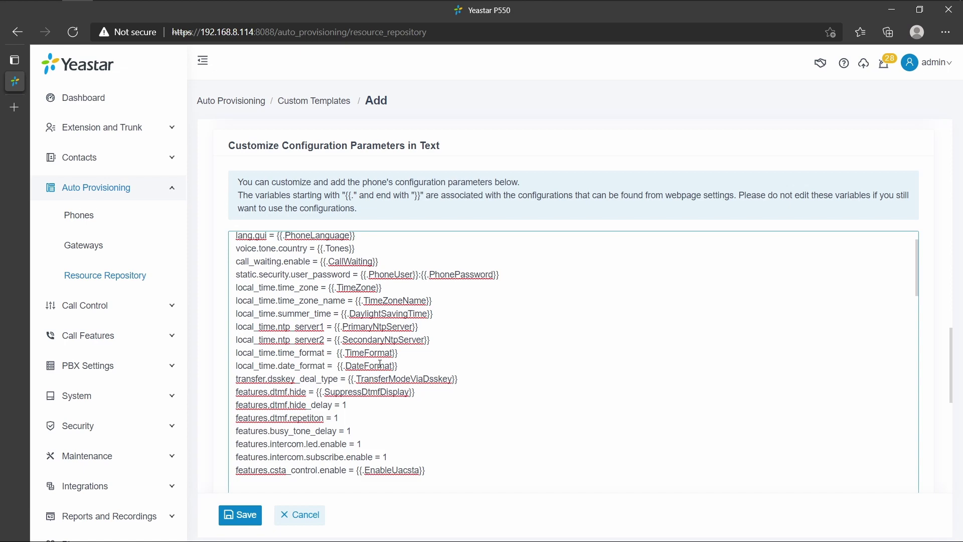
# Try saving the template and enter 'custom' as its Template Name
pyautogui.scroll(-3, 380, 364)
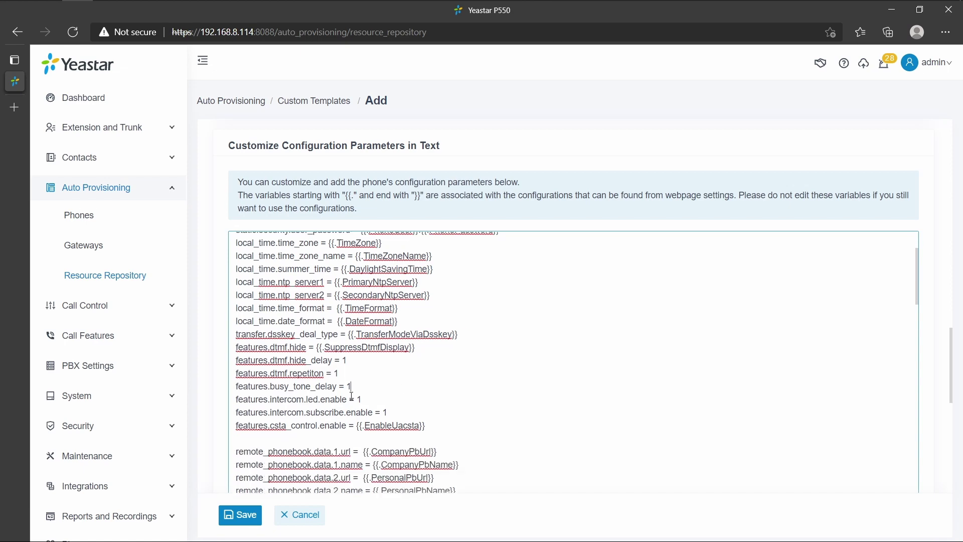
pyautogui.click(235, 516)
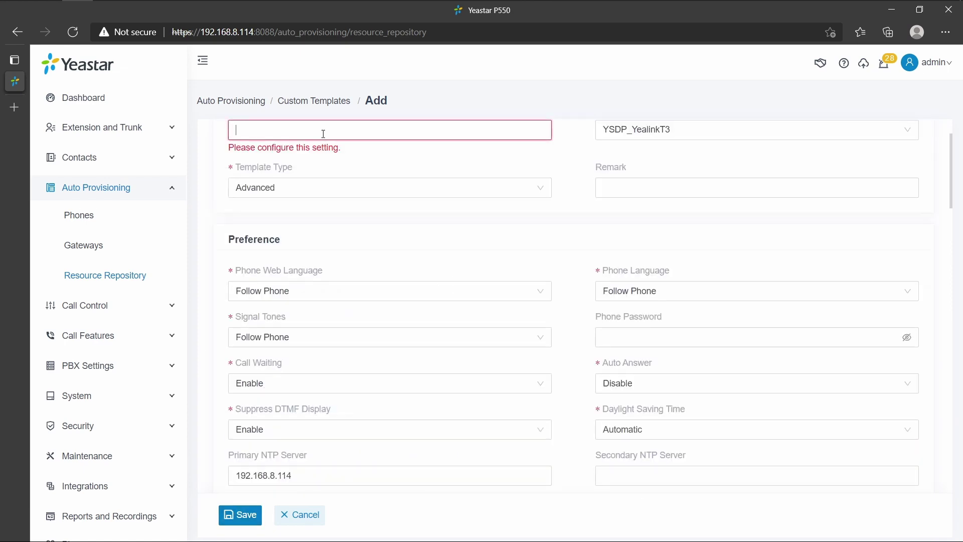
pyautogui.write('custom')
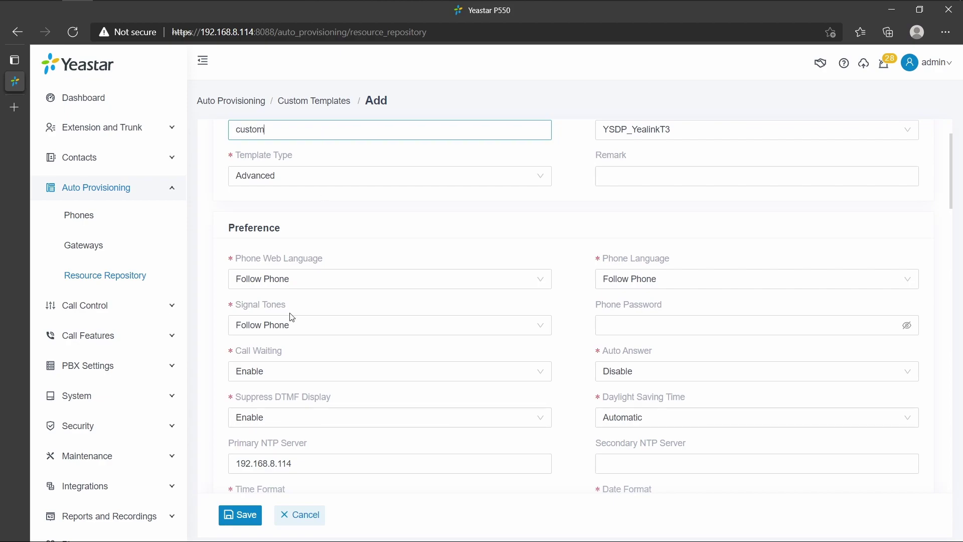